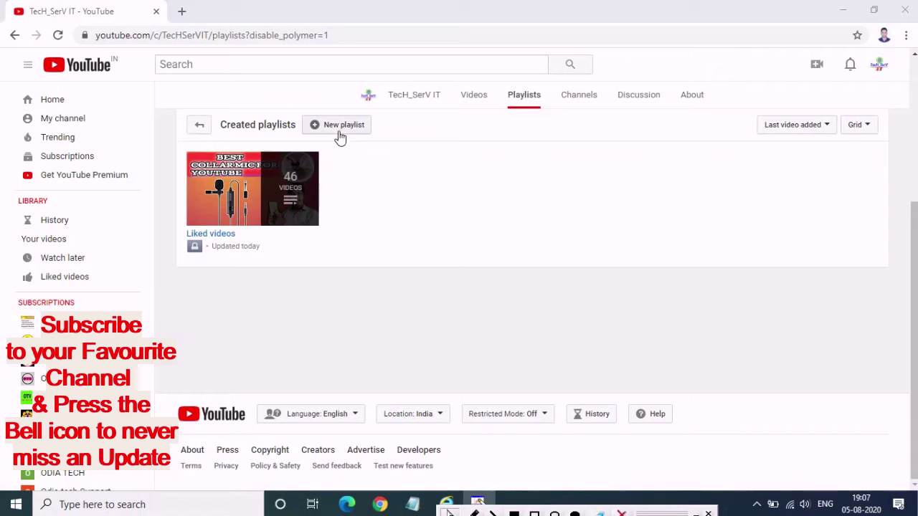
Start a new playlist on the channel and title it "Youtube Guide"
click(340, 132)
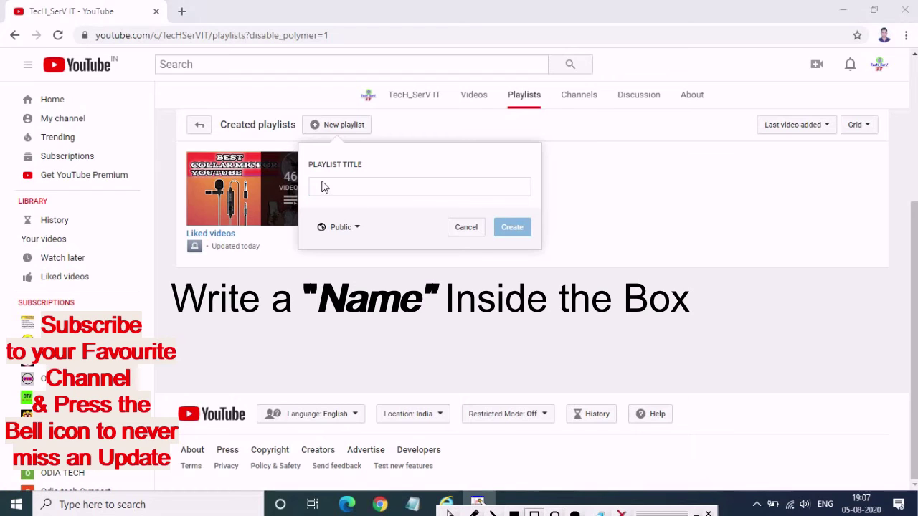
mouse_move(299, 170)
mouse_down()
mouse_move(433, 213)
mouse_move(539, 207)
mouse_up()
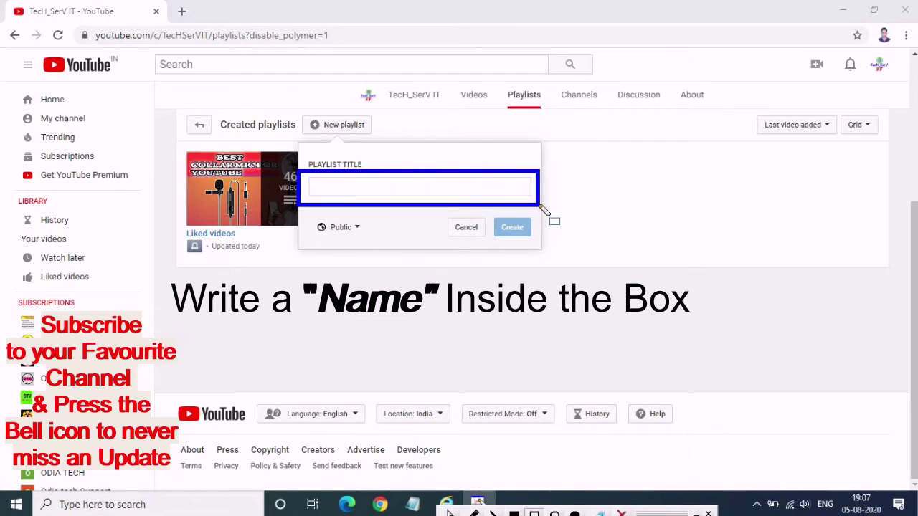
click(622, 514)
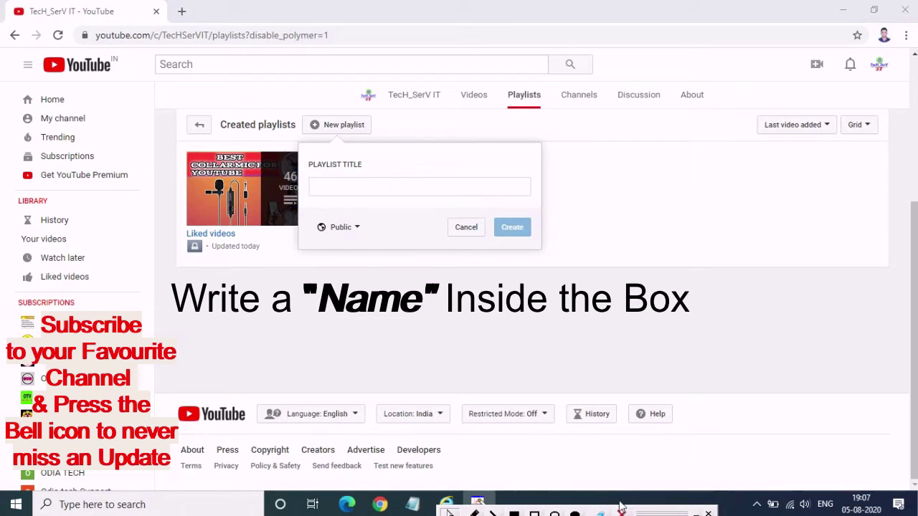
click(362, 190)
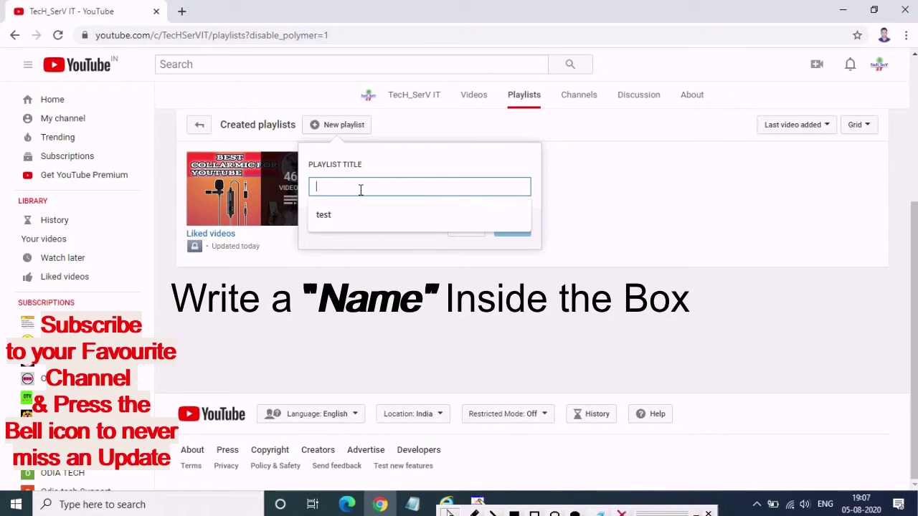
text(Youtube Guide)
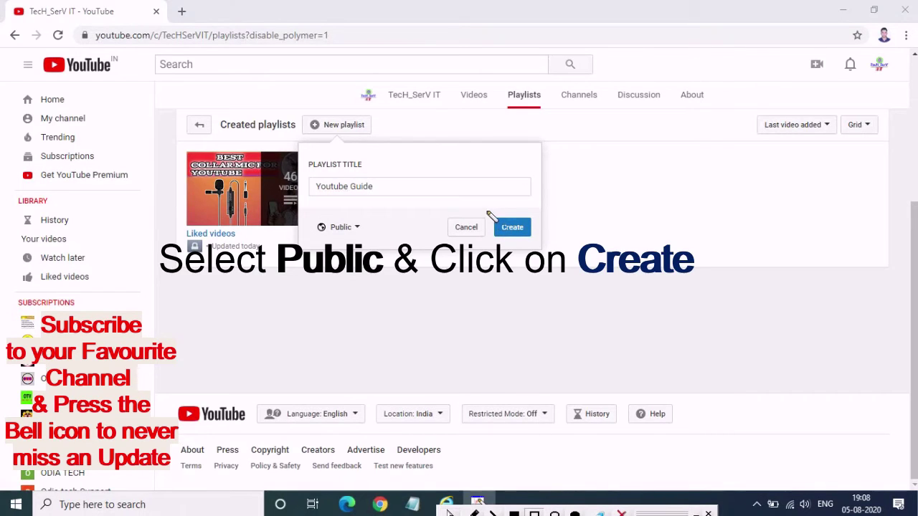
Set the new playlist's visibility to Public and create the playlist
mouse_move(487, 210)
mouse_down()
mouse_move(506, 231)
mouse_move(550, 247)
mouse_up()
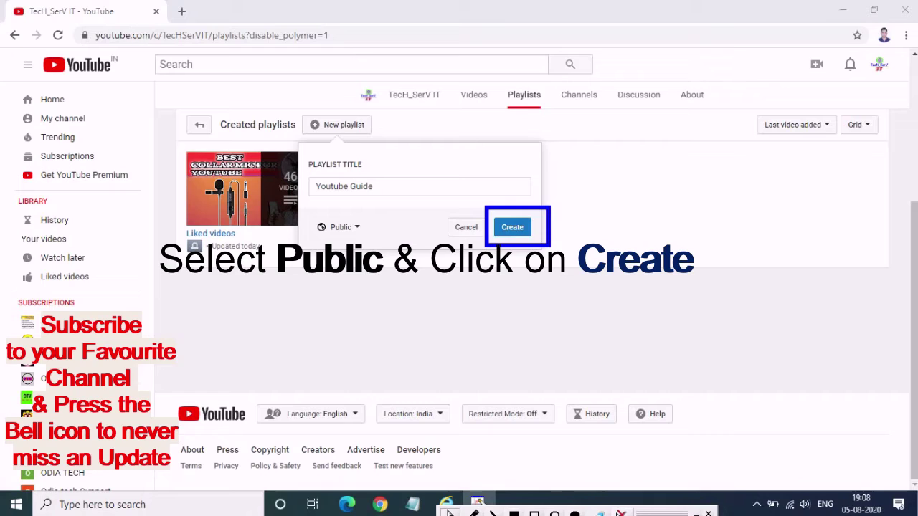
key(Escape)
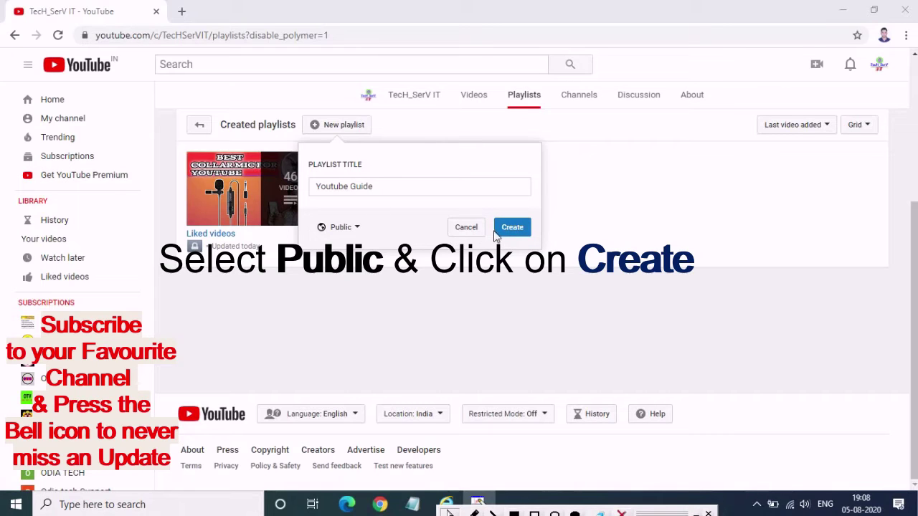
click(358, 231)
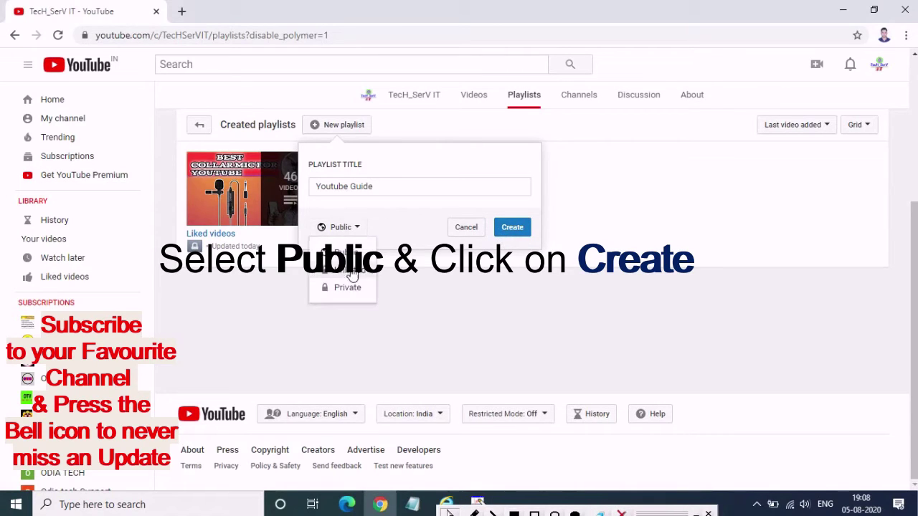
click(336, 249)
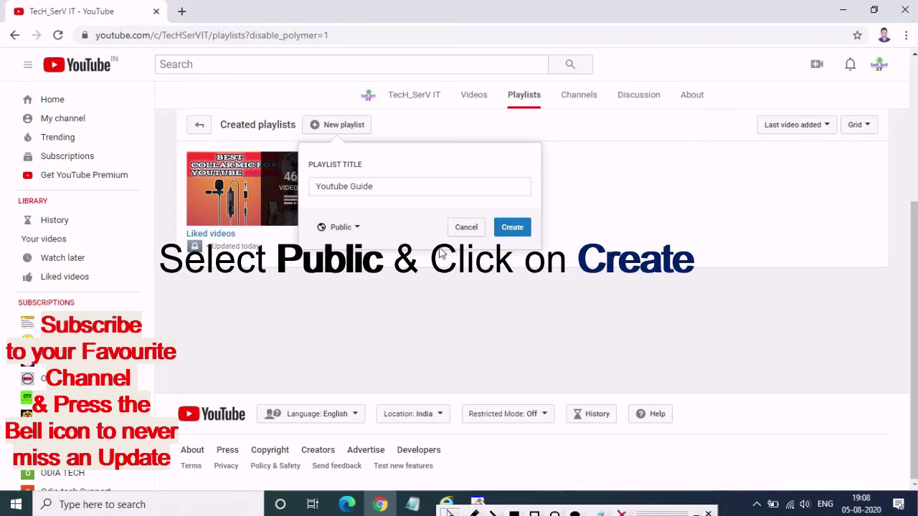
click(512, 228)
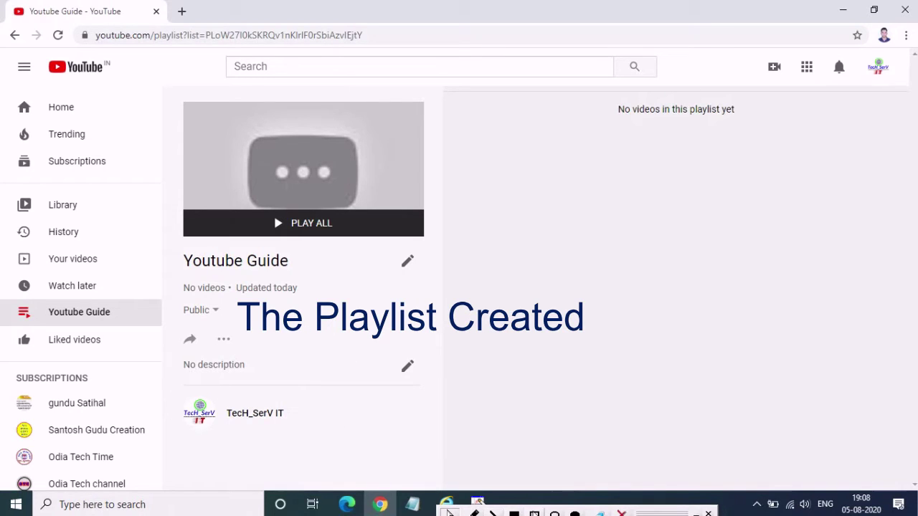
click(535, 515)
mouse_move(158, 235)
mouse_down()
mouse_move(201, 263)
mouse_move(313, 290)
mouse_move(436, 284)
mouse_up()
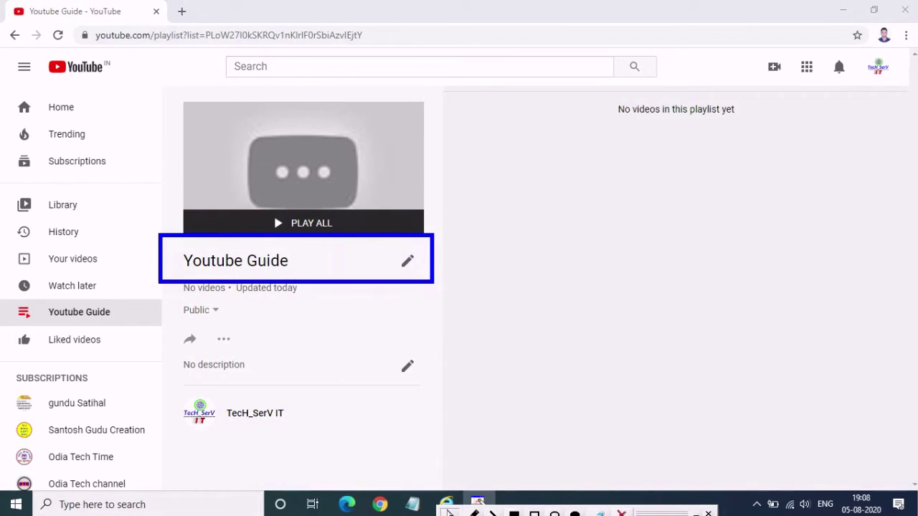
click(621, 514)
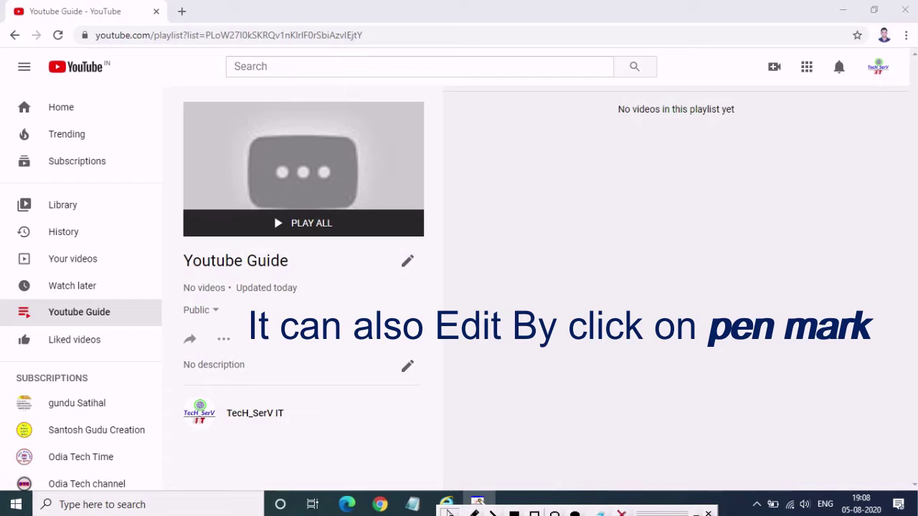
click(534, 515)
drag(376, 245, 445, 278)
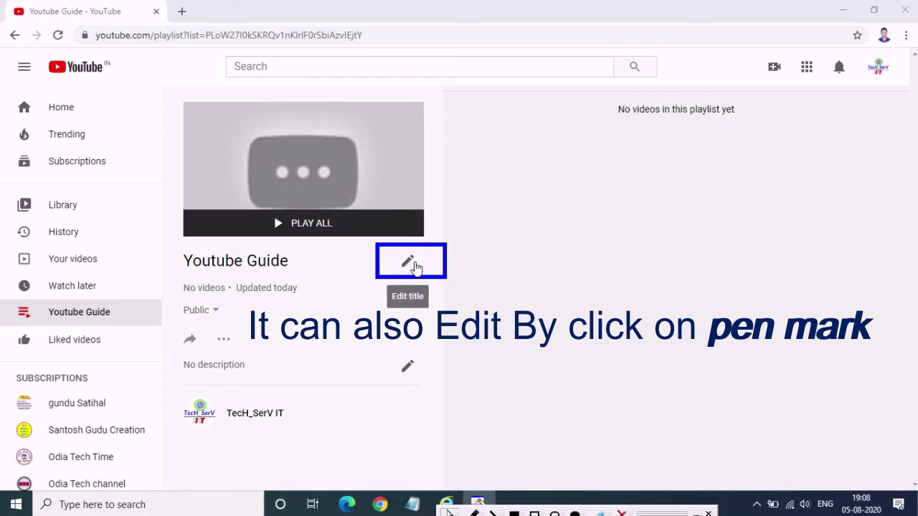
right_click(485, 279)
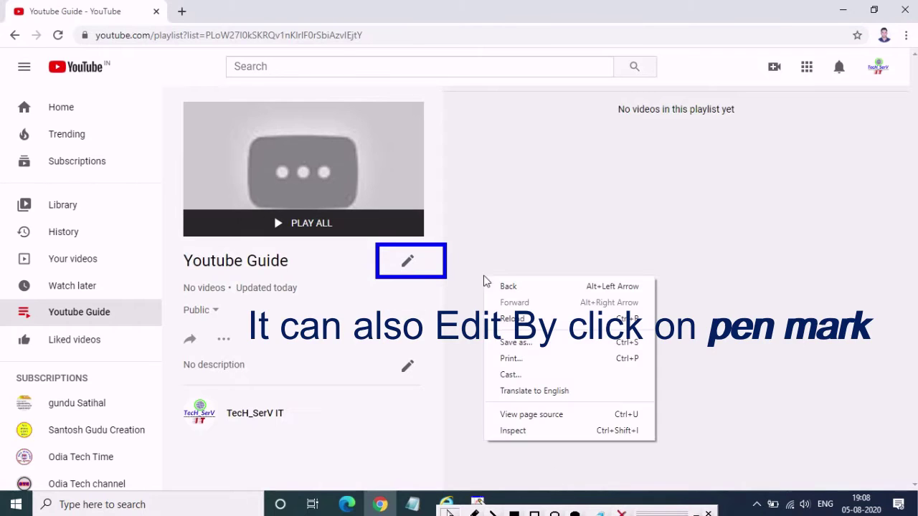
click(533, 406)
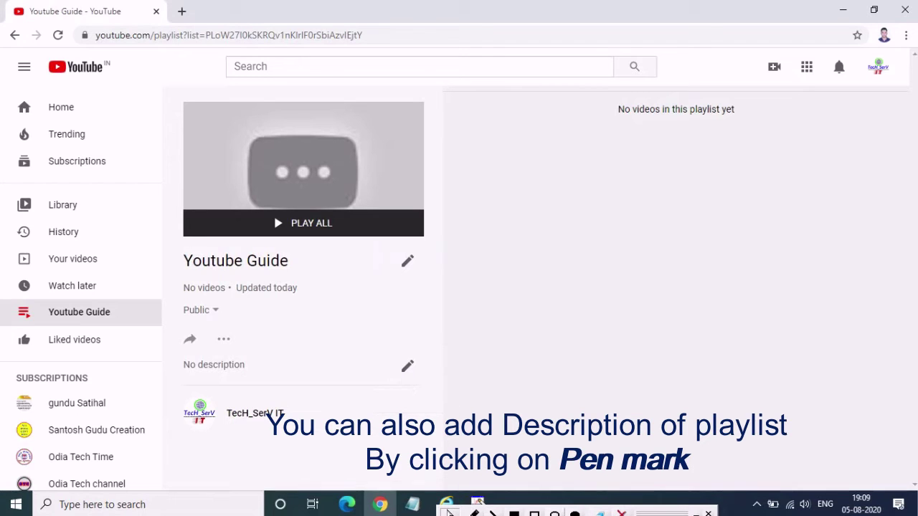
drag(363, 349, 461, 395)
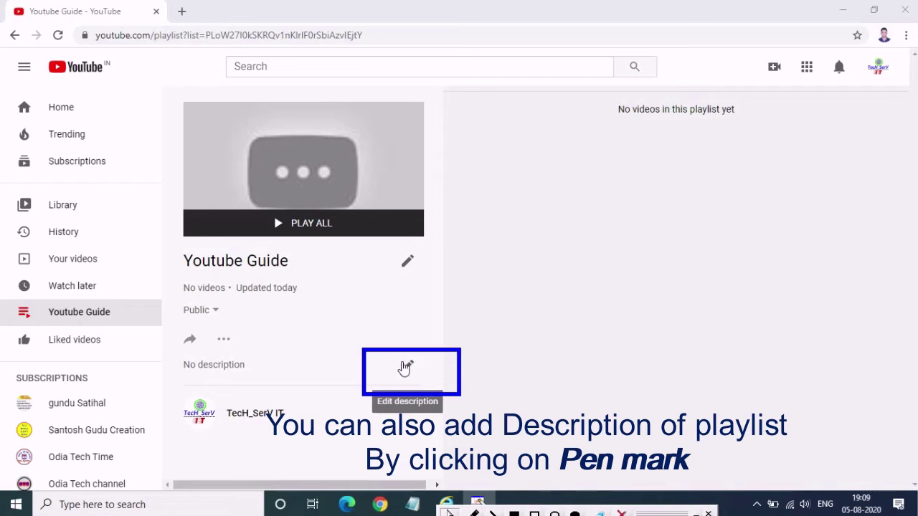
right_click(503, 387)
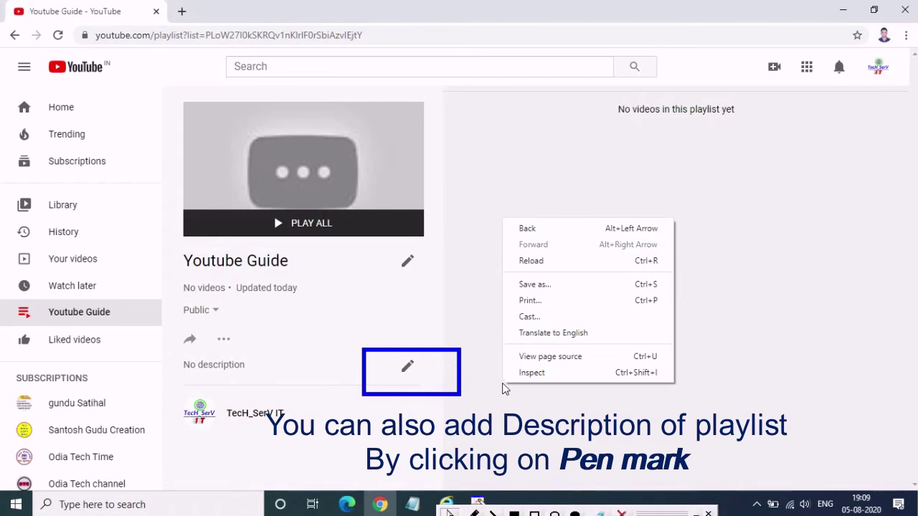
click(623, 513)
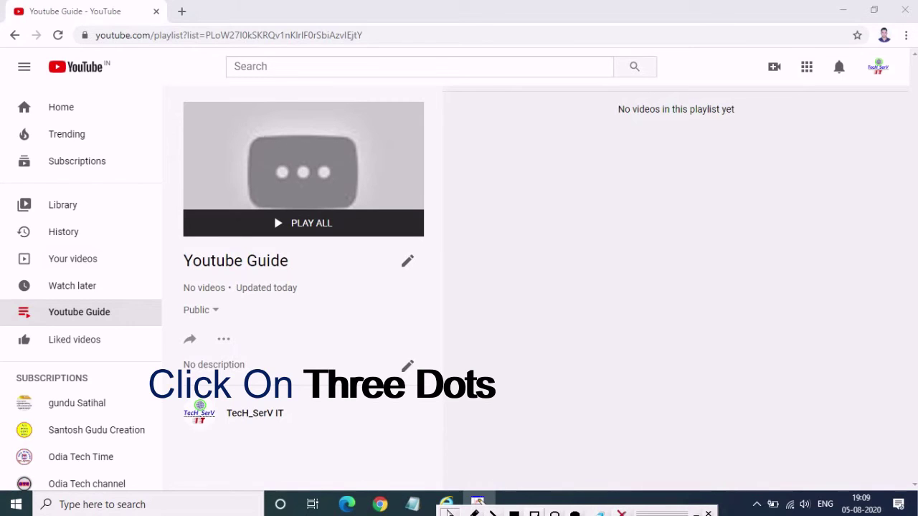
Start adding videos to the Youtube Guide playlist and list the channel's own YouTube videos as the source
click(534, 514)
drag(199, 322, 260, 353)
click(224, 341)
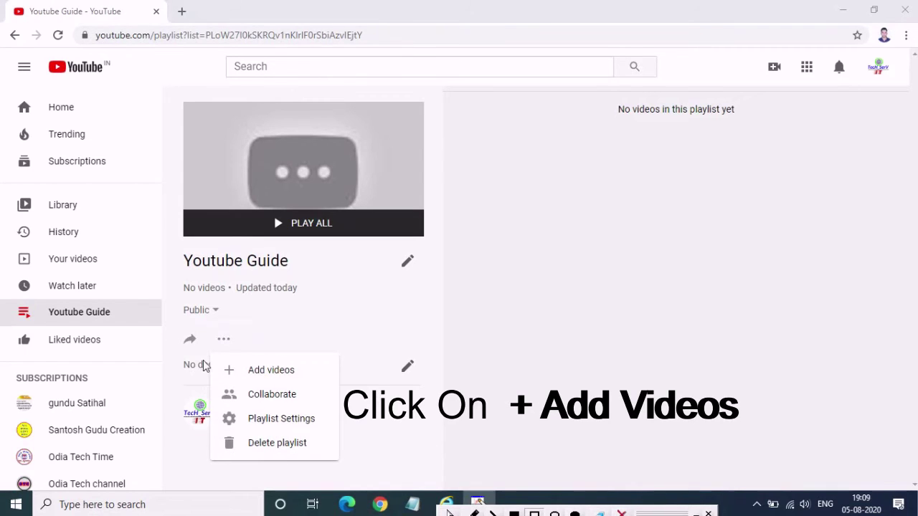
mouse_move(179, 351)
mouse_down()
mouse_move(276, 381)
mouse_move(348, 382)
mouse_up()
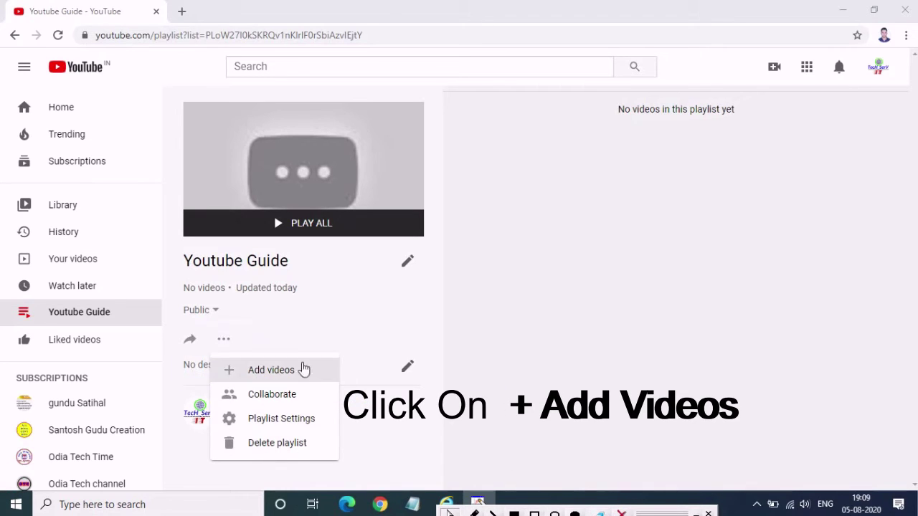
click(263, 373)
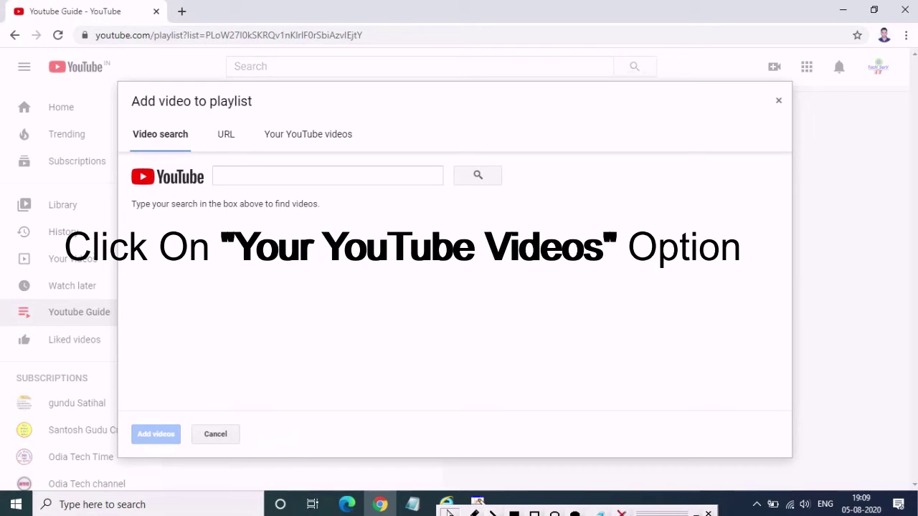
click(535, 514)
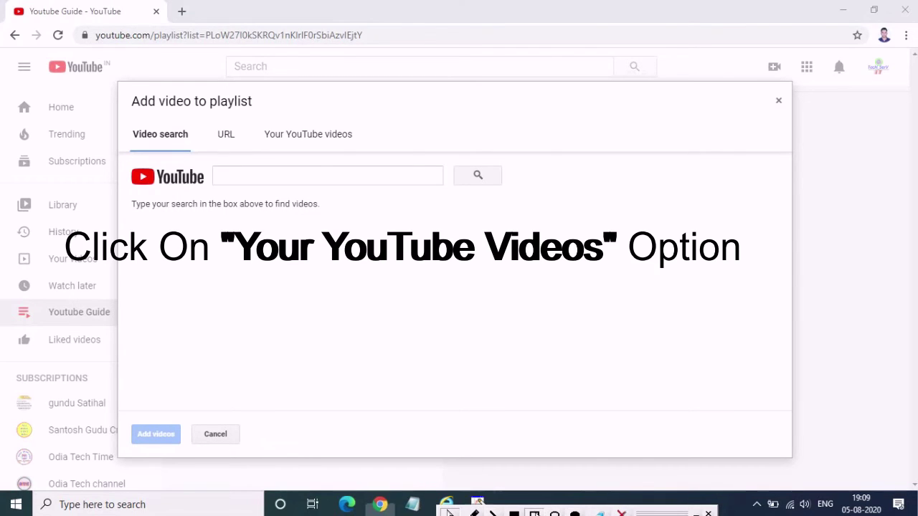
mouse_move(119, 119)
mouse_down()
mouse_move(154, 143)
mouse_move(373, 154)
mouse_up()
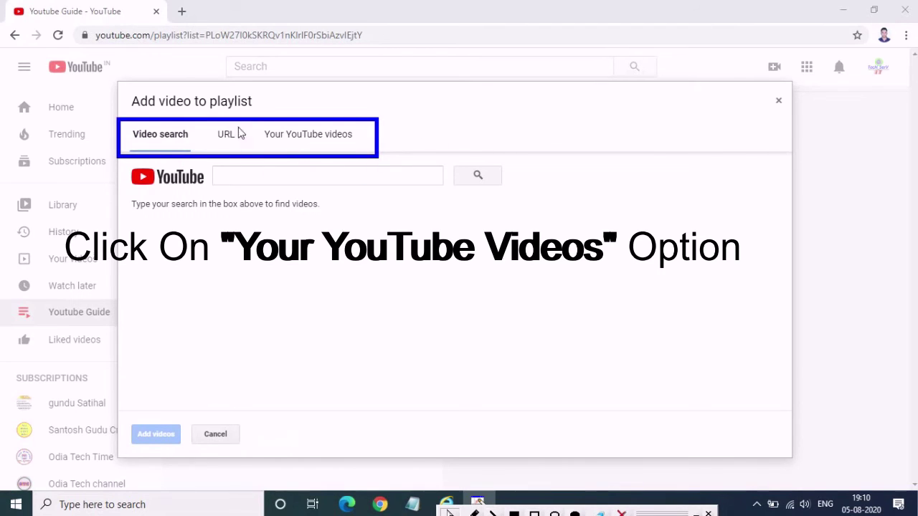
click(294, 141)
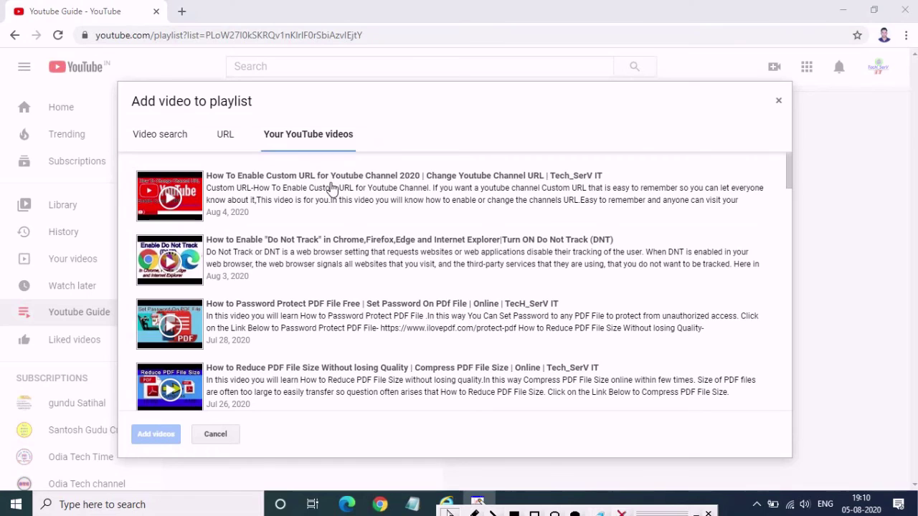
Add the video "How To Enable Custom URL for Youtube Channel 2020" to the playlist
click(228, 195)
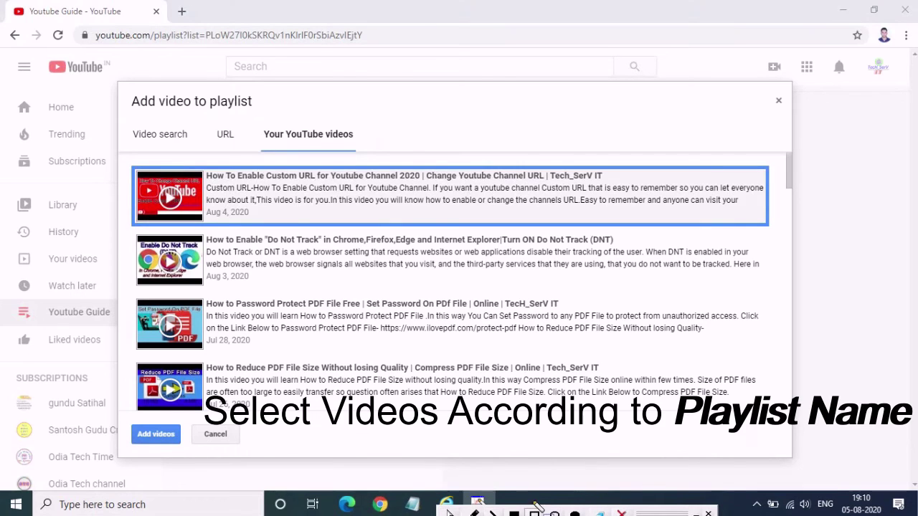
mouse_move(117, 416)
mouse_down()
mouse_move(205, 465)
mouse_move(197, 451)
mouse_up()
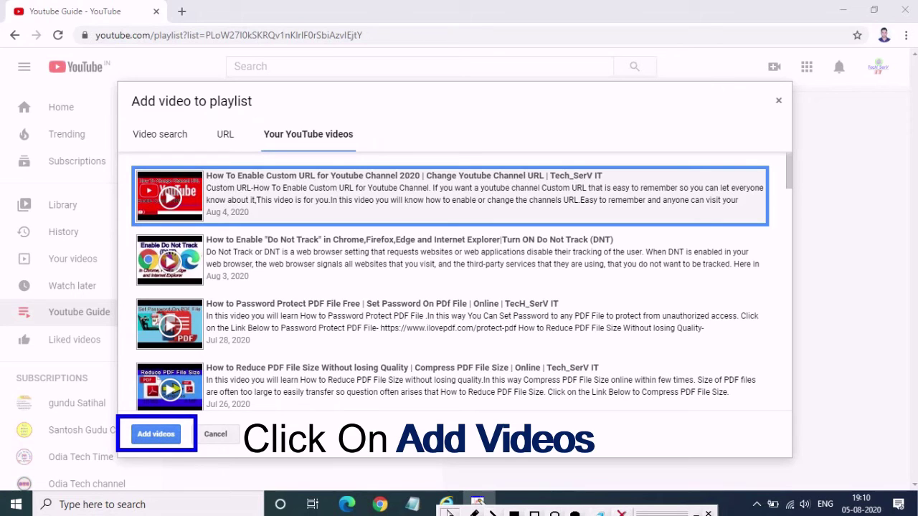
click(141, 434)
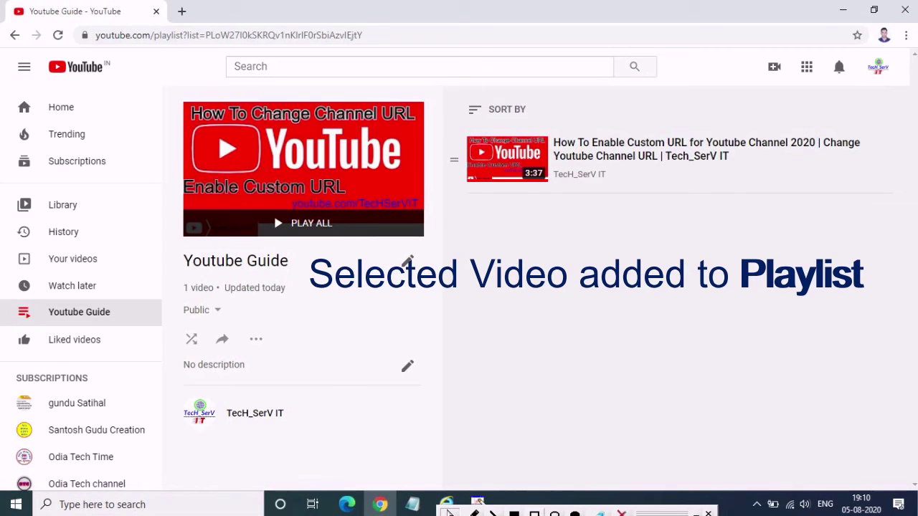
click(535, 513)
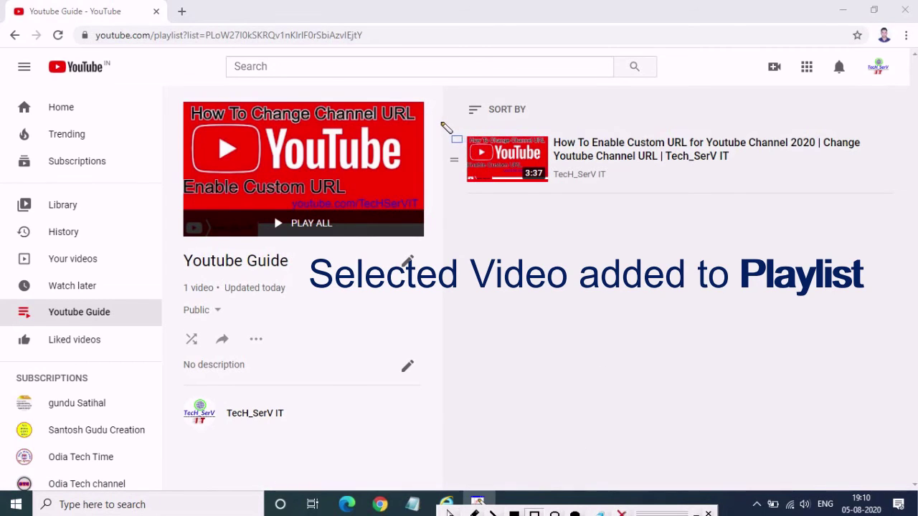
mouse_move(440, 121)
mouse_down()
mouse_move(621, 189)
mouse_move(868, 219)
mouse_move(885, 199)
mouse_up()
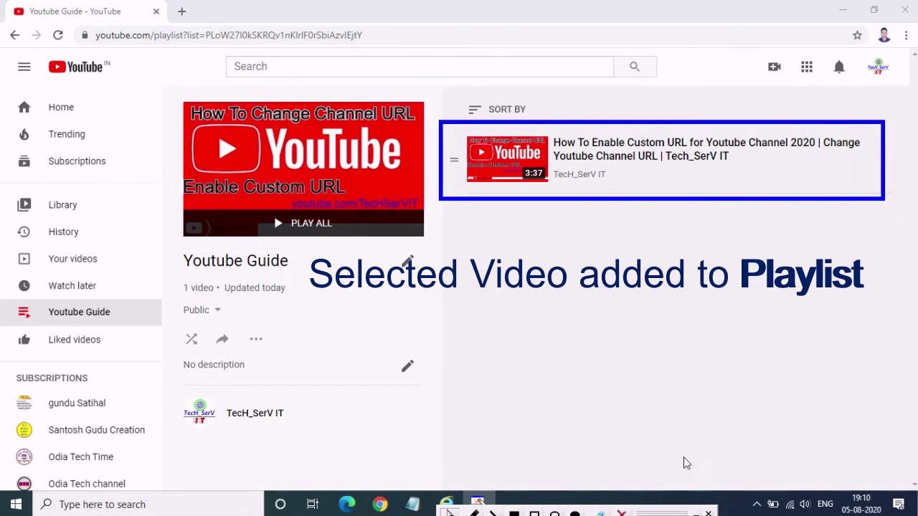
click(450, 514)
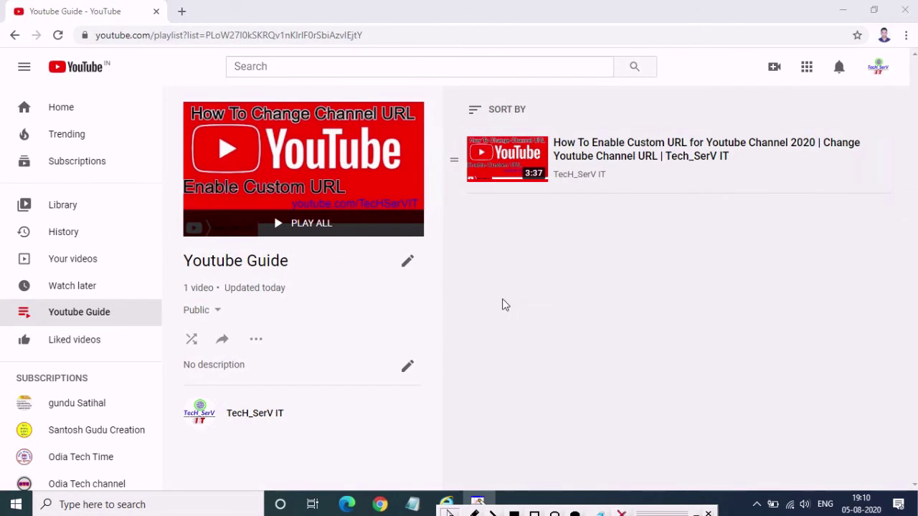
Go to your own channel's home page and view its created playlists
click(878, 70)
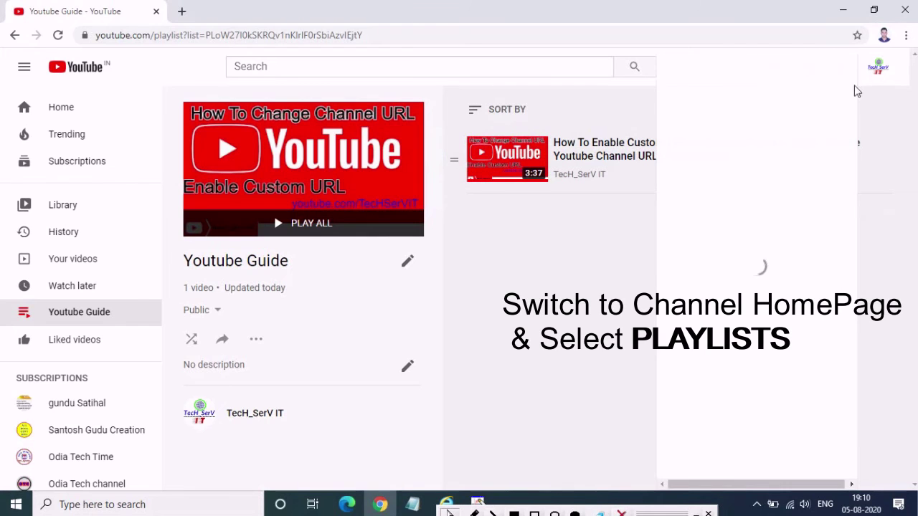
click(723, 130)
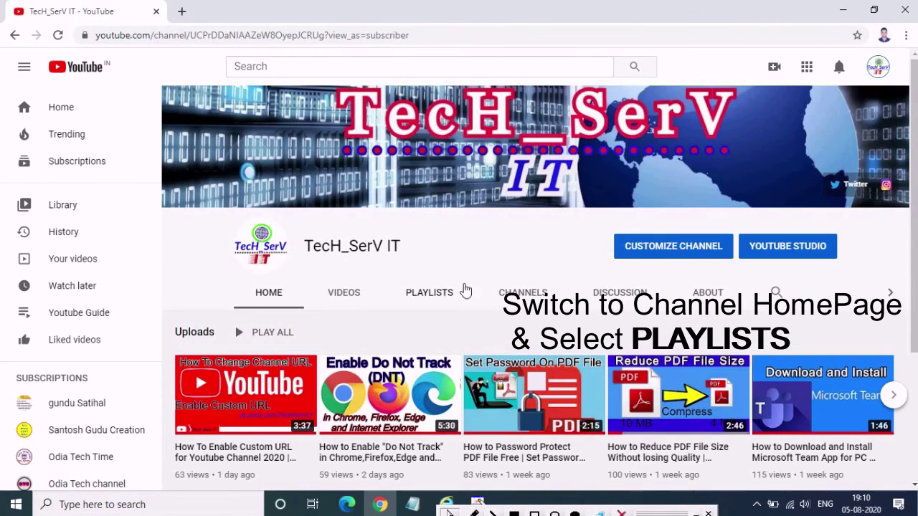
click(534, 513)
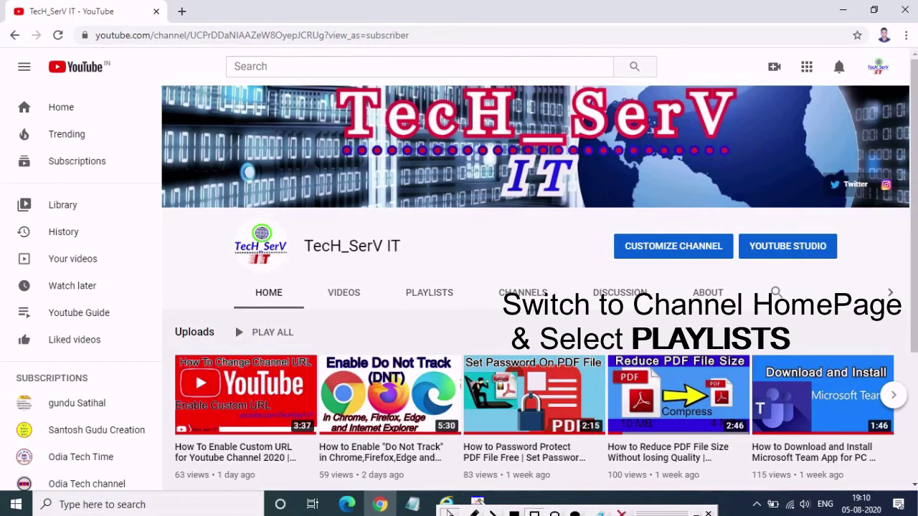
drag(379, 277, 482, 310)
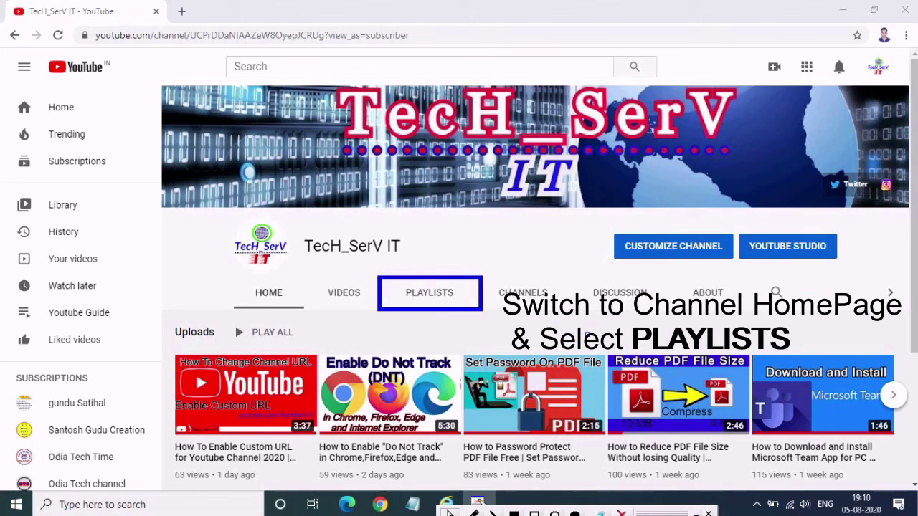
click(418, 294)
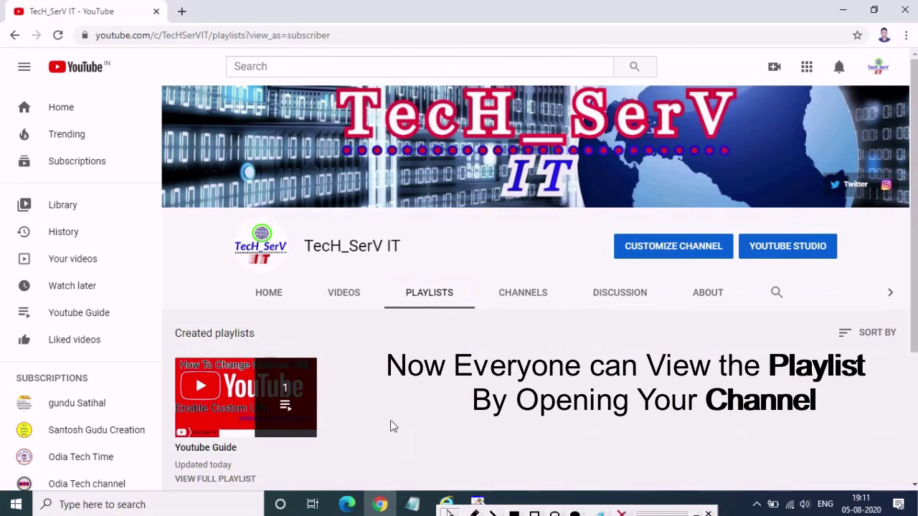
click(535, 514)
click(535, 514)
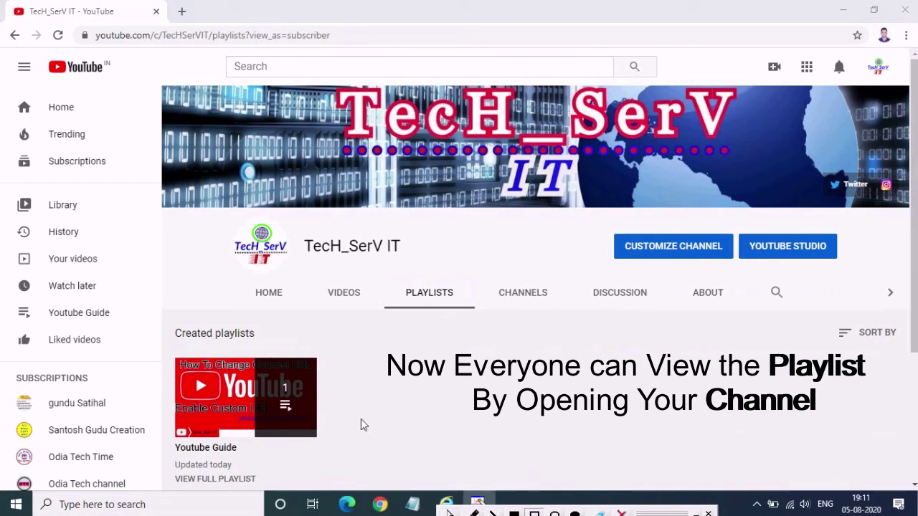
mouse_move(153, 318)
mouse_down()
mouse_move(256, 430)
mouse_move(334, 484)
mouse_move(369, 494)
mouse_up()
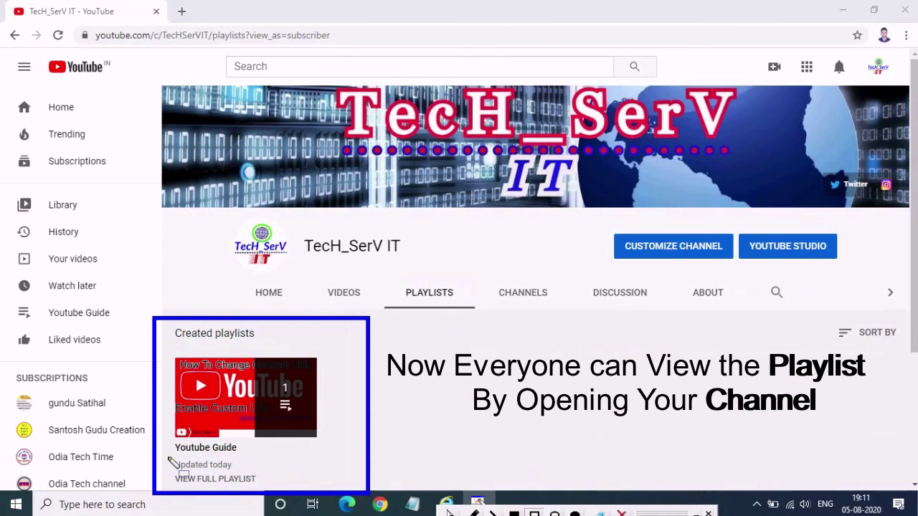
drag(164, 439, 252, 461)
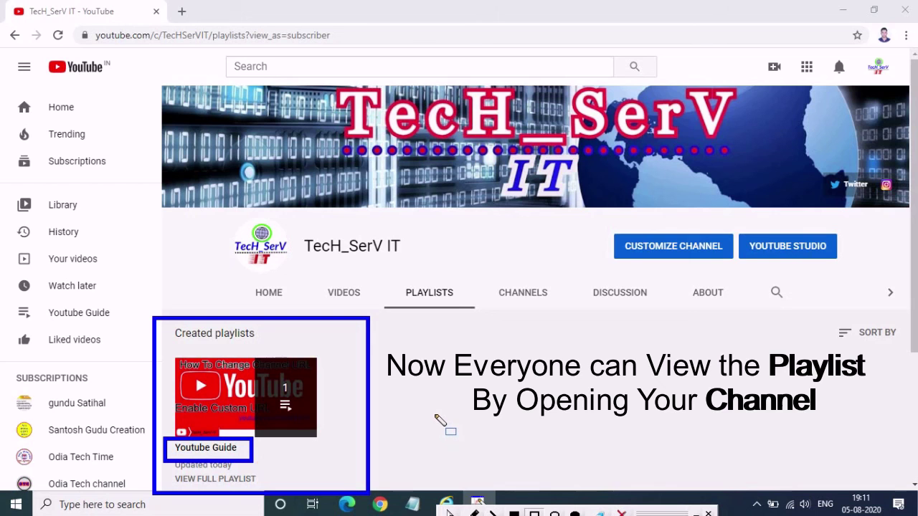
key(Escape)
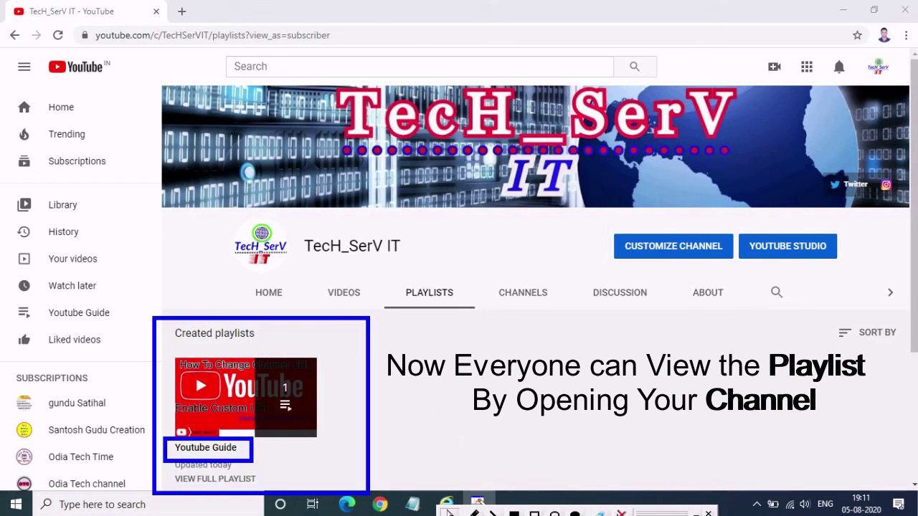